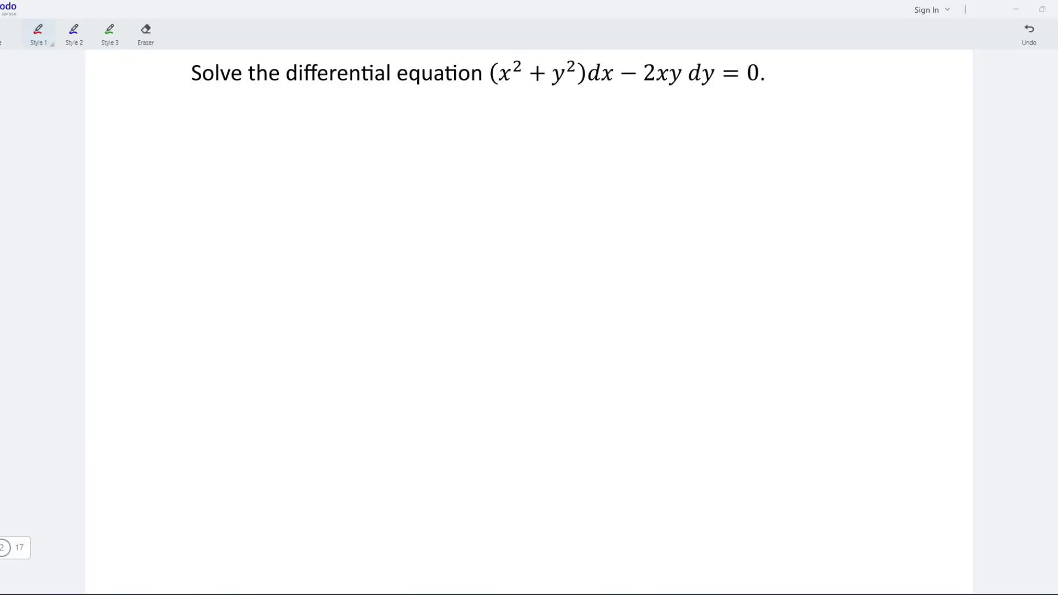
{"action": "left_click_drag", "start_coordinate": [495, 87], "coordinate": [613, 87]}
{"action": "left_click_drag", "start_coordinate": [622, 87], "coordinate": [719, 86]}
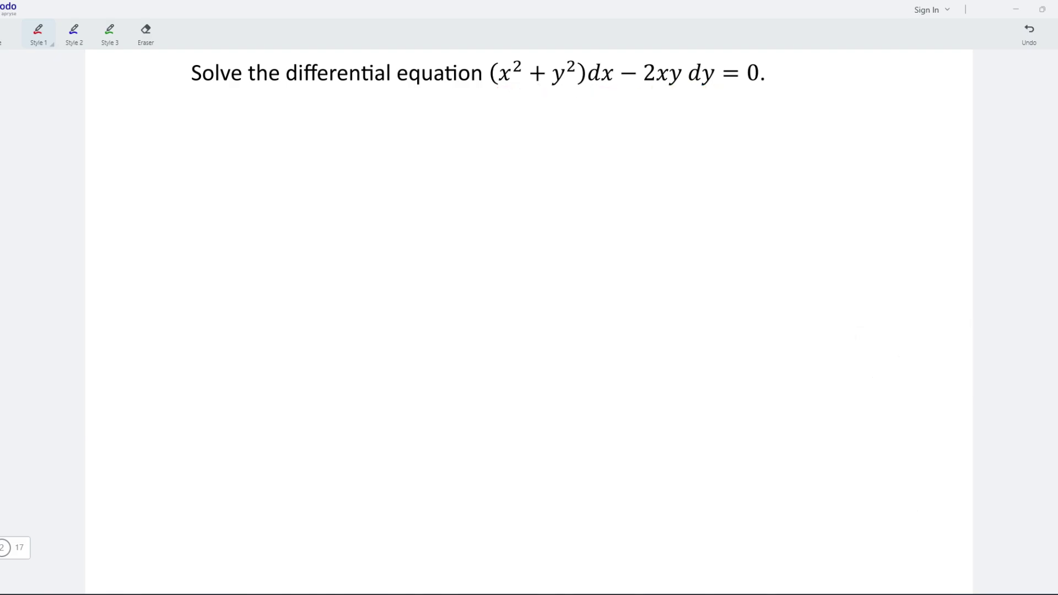
{"action": "left_click_drag", "start_coordinate": [574, 51], "coordinate": [577, 53]}
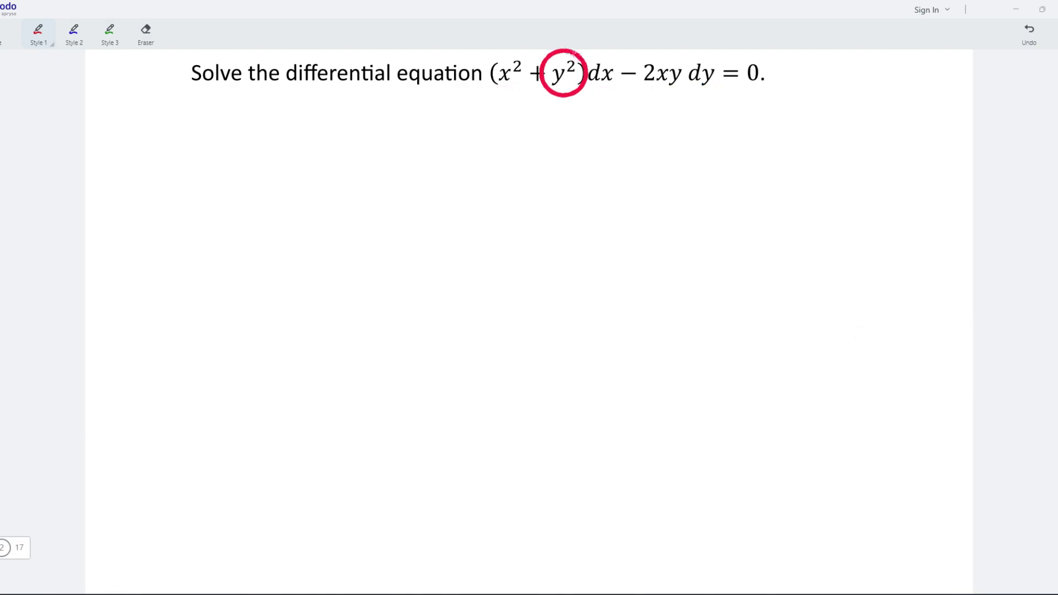
{"action": "left_click_drag", "start_coordinate": [676, 54], "coordinate": [681, 55]}
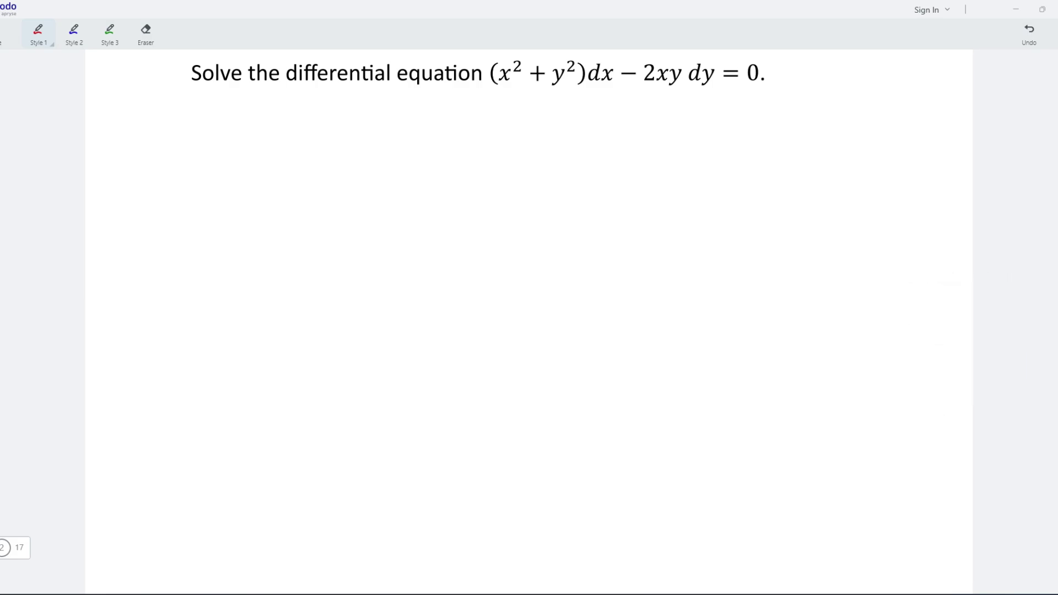
Handwrite the Bernoulli form dy/dx + P(x)y = Q(x)yⁿ in red below the problem statement.
{"action": "mouse_move", "coordinate": [145, 108]}
{"action": "left_mouse_down"}
{"action": "mouse_move", "coordinate": [157, 105]}
{"action": "mouse_move", "coordinate": [150, 121]}
{"action": "left_mouse_up"}
{"action": "mouse_move", "coordinate": [132, 126]}
{"action": "left_mouse_down"}
{"action": "mouse_move", "coordinate": [166, 127]}
{"action": "mouse_move", "coordinate": [160, 144]}
{"action": "mouse_move", "coordinate": [191, 127]}
{"action": "left_mouse_up"}
{"action": "mouse_move", "coordinate": [202, 120]}
{"action": "left_mouse_down"}
{"action": "mouse_move", "coordinate": [200, 142]}
{"action": "mouse_move", "coordinate": [213, 141]}
{"action": "left_mouse_up"}
{"action": "left_click_drag", "start_coordinate": [217, 126], "coordinate": [225, 135]}
{"action": "mouse_move", "coordinate": [233, 116]}
{"action": "left_mouse_down"}
{"action": "mouse_move", "coordinate": [231, 142]}
{"action": "mouse_move", "coordinate": [248, 149]}
{"action": "left_mouse_up"}
{"action": "left_click_drag", "start_coordinate": [268, 132], "coordinate": [306, 143]}
{"action": "left_click_drag", "start_coordinate": [314, 124], "coordinate": [322, 140]}
{"action": "mouse_move", "coordinate": [328, 116]}
{"action": "left_mouse_down"}
{"action": "mouse_move", "coordinate": [329, 142]}
{"action": "mouse_move", "coordinate": [343, 147]}
{"action": "left_mouse_up"}
{"action": "left_click_drag", "start_coordinate": [356, 121], "coordinate": [364, 115]}
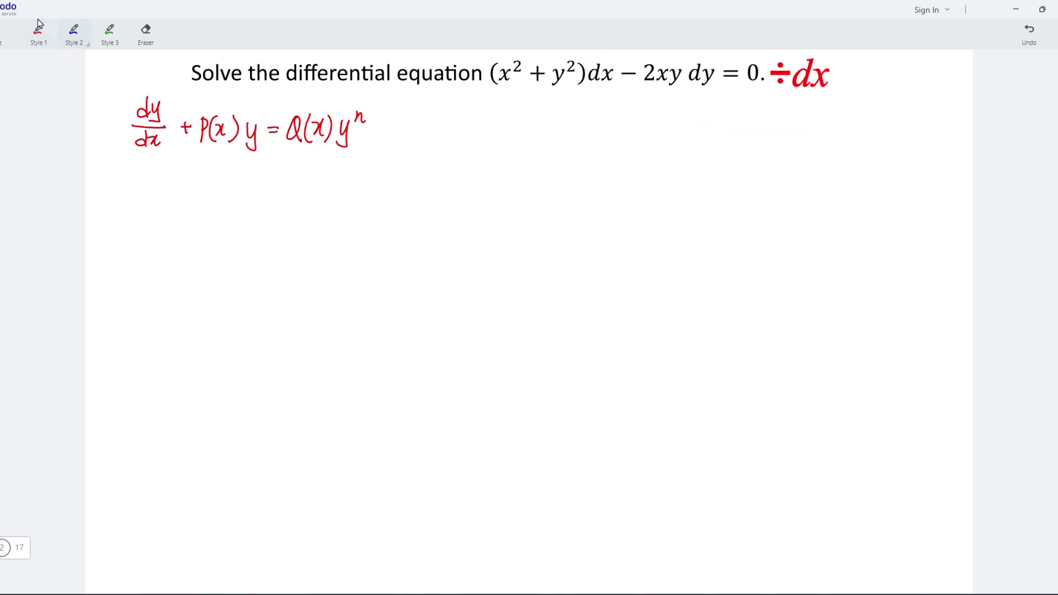
Handwrite (x² + y²) − 2xy dy/dx = 0 in blue below the Bernoulli form.
{"action": "left_click_drag", "start_coordinate": [130, 173], "coordinate": [131, 204]}
{"action": "left_click_drag", "start_coordinate": [128, 186], "coordinate": [139, 199]}
{"action": "left_click_drag", "start_coordinate": [141, 178], "coordinate": [148, 182]}
{"action": "left_click_drag", "start_coordinate": [150, 190], "coordinate": [154, 197]}
{"action": "left_click_drag", "start_coordinate": [162, 186], "coordinate": [159, 209]}
{"action": "left_click_drag", "start_coordinate": [170, 181], "coordinate": [185, 200]}
{"action": "mouse_move", "coordinate": [197, 188]}
{"action": "left_mouse_down"}
{"action": "mouse_move", "coordinate": [233, 196]}
{"action": "mouse_move", "coordinate": [223, 209]}
{"action": "left_mouse_up"}
{"action": "left_click_drag", "start_coordinate": [258, 162], "coordinate": [255, 180]}
{"action": "left_click_drag", "start_coordinate": [261, 170], "coordinate": [263, 183]}
{"action": "mouse_move", "coordinate": [245, 187]}
{"action": "left_mouse_down"}
{"action": "mouse_move", "coordinate": [270, 188]}
{"action": "mouse_move", "coordinate": [249, 204]}
{"action": "left_mouse_up"}
{"action": "left_click_drag", "start_coordinate": [258, 194], "coordinate": [269, 204]}
{"action": "left_click_drag", "start_coordinate": [276, 187], "coordinate": [303, 181]}
Write the rearranged equation 2xy dy/dx = x² + y² in blue on the next line.
{"action": "mouse_move", "coordinate": [210, 236]}
{"action": "left_mouse_down"}
{"action": "mouse_move", "coordinate": [209, 251]}
{"action": "mouse_move", "coordinate": [220, 251]}
{"action": "left_mouse_up"}
{"action": "left_click_drag", "start_coordinate": [219, 238], "coordinate": [231, 247]}
{"action": "left_click_drag", "start_coordinate": [236, 235], "coordinate": [226, 260]}
{"action": "left_click_drag", "start_coordinate": [257, 229], "coordinate": [255, 238]}
{"action": "left_click_drag", "start_coordinate": [263, 222], "coordinate": [270, 246]}
{"action": "left_click_drag", "start_coordinate": [255, 249], "coordinate": [249, 260]}
{"action": "mouse_move", "coordinate": [259, 252]}
{"action": "left_mouse_down"}
{"action": "mouse_move", "coordinate": [268, 261]}
{"action": "mouse_move", "coordinate": [291, 243]}
{"action": "left_mouse_up"}
{"action": "left_click_drag", "start_coordinate": [281, 249], "coordinate": [315, 252]}
{"action": "mouse_move", "coordinate": [322, 238]}
{"action": "left_mouse_down"}
{"action": "mouse_move", "coordinate": [310, 253]}
{"action": "mouse_move", "coordinate": [330, 236]}
{"action": "mouse_move", "coordinate": [335, 248]}
{"action": "left_mouse_up"}
{"action": "left_click_drag", "start_coordinate": [342, 235], "coordinate": [349, 236]}
{"action": "mouse_move", "coordinate": [348, 236]}
{"action": "left_mouse_down"}
{"action": "mouse_move", "coordinate": [345, 259]}
{"action": "mouse_move", "coordinate": [359, 233]}
{"action": "left_mouse_up"}
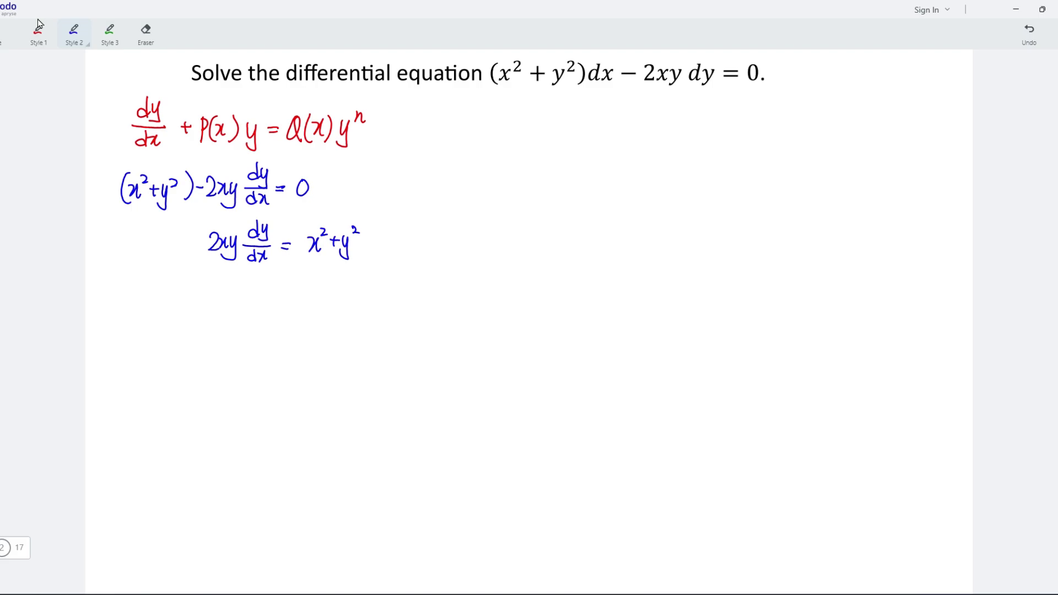
Isolate the derivative by writing dy/dx = (x² + y²)/(2xy) in blue on the next line.
{"action": "left_click_drag", "start_coordinate": [258, 284], "coordinate": [268, 302]}
{"action": "mouse_move", "coordinate": [255, 309]}
{"action": "left_mouse_down"}
{"action": "mouse_move", "coordinate": [252, 319]}
{"action": "mouse_move", "coordinate": [268, 319]}
{"action": "mouse_move", "coordinate": [284, 302]}
{"action": "left_mouse_up"}
{"action": "left_click_drag", "start_coordinate": [303, 279], "coordinate": [309, 293]}
{"action": "left_click_drag", "start_coordinate": [319, 273], "coordinate": [340, 282]}
{"action": "left_click_drag", "start_coordinate": [336, 275], "coordinate": [337, 295]}
{"action": "left_click_drag", "start_coordinate": [350, 272], "coordinate": [358, 278]}
{"action": "mouse_move", "coordinate": [299, 299]}
{"action": "left_mouse_down"}
{"action": "mouse_move", "coordinate": [366, 300]}
{"action": "mouse_move", "coordinate": [334, 320]}
{"action": "left_mouse_up"}
{"action": "mouse_move", "coordinate": [338, 310]}
{"action": "left_mouse_down"}
{"action": "mouse_move", "coordinate": [331, 320]}
{"action": "mouse_move", "coordinate": [346, 318]}
{"action": "mouse_move", "coordinate": [343, 330]}
{"action": "left_mouse_up"}
{"action": "left_click_drag", "start_coordinate": [329, 260], "coordinate": [329, 312]}
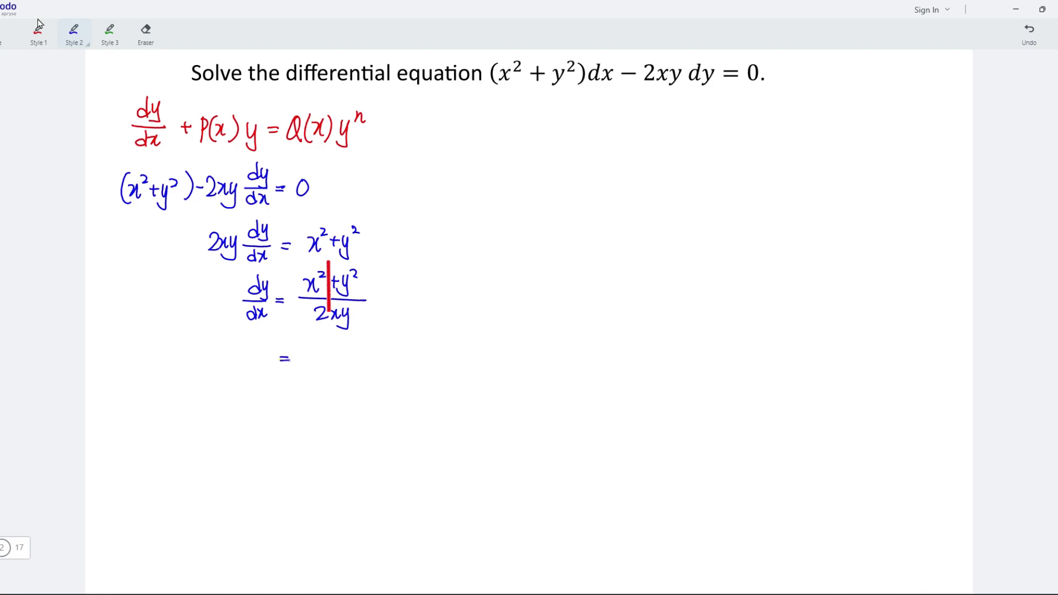
Split the fraction on the next line by writing = x²/(2xy) + y²/(2xy) in blue.
{"action": "left_click_drag", "start_coordinate": [314, 348], "coordinate": [321, 361]}
{"action": "left_click_drag", "start_coordinate": [323, 348], "coordinate": [310, 361]}
{"action": "left_click_drag", "start_coordinate": [321, 339], "coordinate": [327, 343]}
{"action": "mouse_move", "coordinate": [293, 363]}
{"action": "left_mouse_down"}
{"action": "mouse_move", "coordinate": [335, 367]}
{"action": "mouse_move", "coordinate": [299, 386]}
{"action": "mouse_move", "coordinate": [310, 385]}
{"action": "left_mouse_up"}
{"action": "left_click_drag", "start_coordinate": [312, 377], "coordinate": [313, 386]}
{"action": "left_click_drag", "start_coordinate": [325, 374], "coordinate": [322, 394]}
{"action": "left_click_drag", "start_coordinate": [345, 367], "coordinate": [350, 373]}
{"action": "left_click_drag", "start_coordinate": [382, 342], "coordinate": [379, 361]}
{"action": "mouse_move", "coordinate": [388, 334]}
{"action": "left_mouse_down"}
{"action": "mouse_move", "coordinate": [404, 364]}
{"action": "mouse_move", "coordinate": [380, 388]}
{"action": "left_mouse_up"}
{"action": "left_click_drag", "start_coordinate": [353, 302], "coordinate": [308, 303]}
{"action": "left_click_drag", "start_coordinate": [383, 377], "coordinate": [397, 384]}
{"action": "left_click_drag", "start_coordinate": [402, 375], "coordinate": [393, 401]}
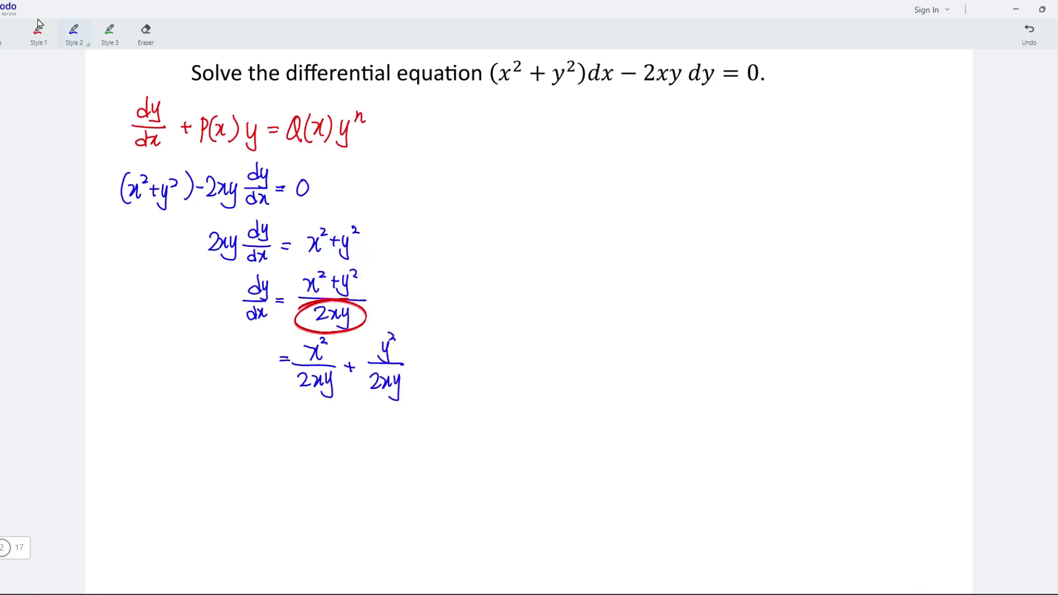
Write the simplified right-hand side = (x/2)(1/y) + (1/(2x))y in blue on the next line.
{"action": "mouse_move", "coordinate": [281, 422]}
{"action": "left_mouse_down"}
{"action": "mouse_move", "coordinate": [301, 448]}
{"action": "mouse_move", "coordinate": [326, 424]}
{"action": "mouse_move", "coordinate": [333, 448]}
{"action": "left_mouse_up"}
{"action": "mouse_move", "coordinate": [350, 408]}
{"action": "left_mouse_down"}
{"action": "mouse_move", "coordinate": [346, 446]}
{"action": "mouse_move", "coordinate": [362, 415]}
{"action": "left_mouse_up"}
{"action": "mouse_move", "coordinate": [352, 418]}
{"action": "left_mouse_down"}
{"action": "mouse_move", "coordinate": [367, 417]}
{"action": "mouse_move", "coordinate": [358, 444]}
{"action": "mouse_move", "coordinate": [375, 438]}
{"action": "left_mouse_up"}
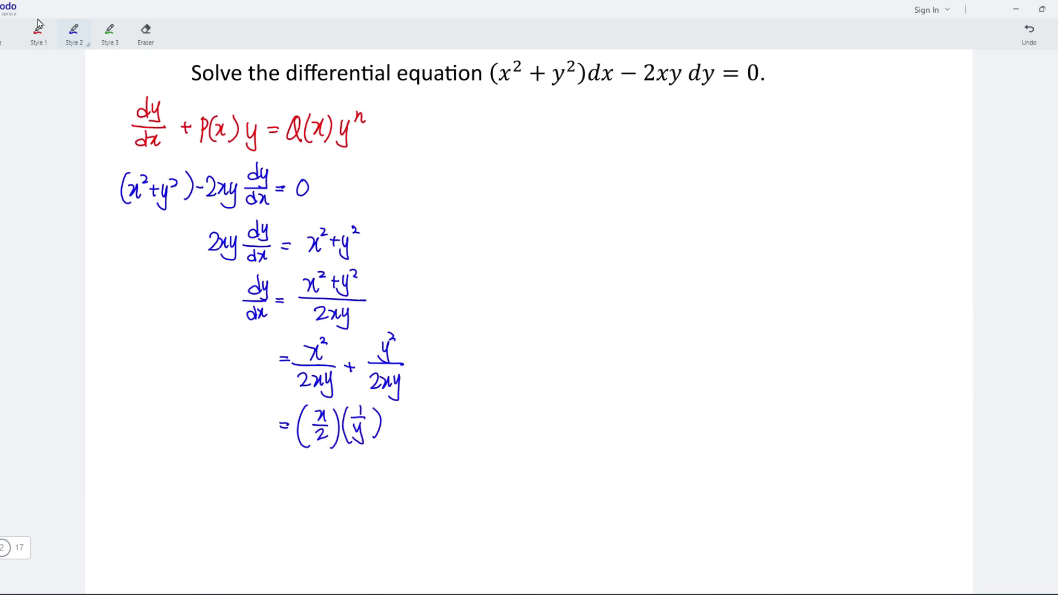
{"action": "left_click_drag", "start_coordinate": [419, 402], "coordinate": [417, 444]}
{"action": "left_click_drag", "start_coordinate": [428, 406], "coordinate": [439, 417]}
{"action": "left_click_drag", "start_coordinate": [419, 424], "coordinate": [431, 435]}
{"action": "mouse_move", "coordinate": [444, 405]}
{"action": "left_mouse_down"}
{"action": "mouse_move", "coordinate": [446, 441]}
{"action": "mouse_move", "coordinate": [461, 425]}
{"action": "mouse_move", "coordinate": [465, 438]}
{"action": "left_mouse_up"}
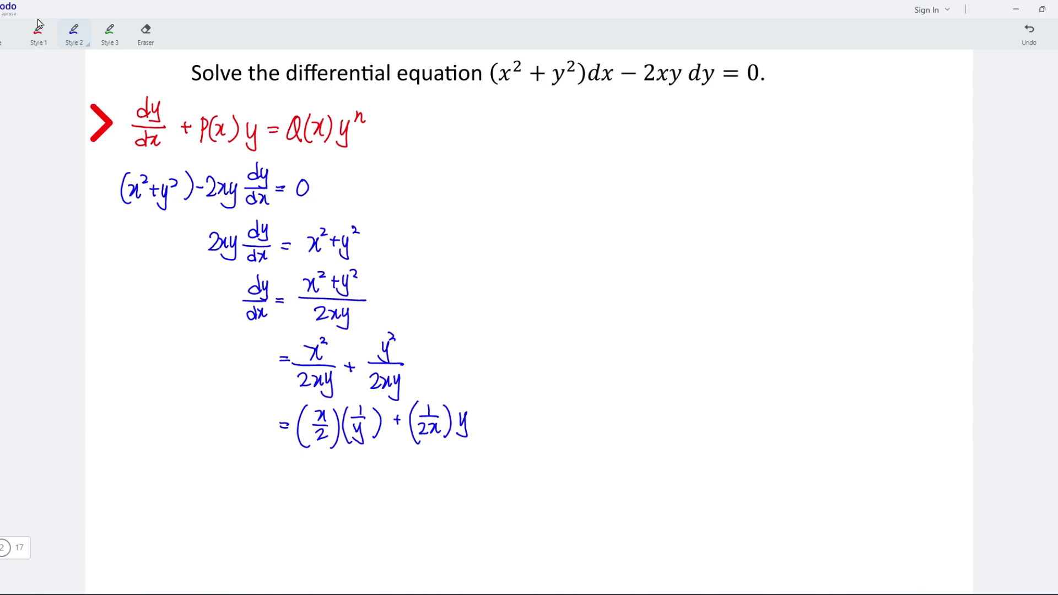
Write the equation in Bernoulli form as dy/dx + (−1/(2x))y = (x/2)y⁻¹ in blue.
{"action": "left_click_drag", "start_coordinate": [152, 458], "coordinate": [155, 468]}
{"action": "left_click_drag", "start_coordinate": [157, 457], "coordinate": [159, 473]}
{"action": "mouse_move", "coordinate": [138, 477]}
{"action": "left_mouse_down"}
{"action": "mouse_move", "coordinate": [165, 479]}
{"action": "mouse_move", "coordinate": [147, 496]}
{"action": "mouse_move", "coordinate": [161, 495]}
{"action": "left_mouse_up"}
{"action": "left_click_drag", "start_coordinate": [162, 484], "coordinate": [150, 495]}
{"action": "left_click_drag", "start_coordinate": [182, 475], "coordinate": [191, 475]}
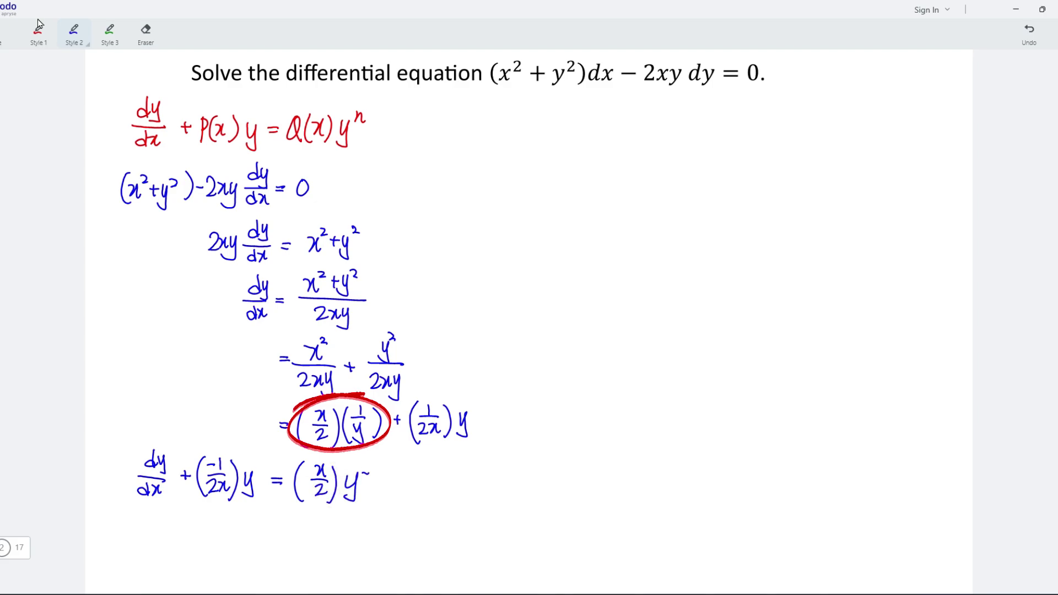
In green, list P(x) = −1/(2x), Q(x) = x/2, n = −1 and write du/dx − (n−1)P(x)u = −(n−1)Q(x).
{"action": "left_click", "coordinate": [109, 34]}
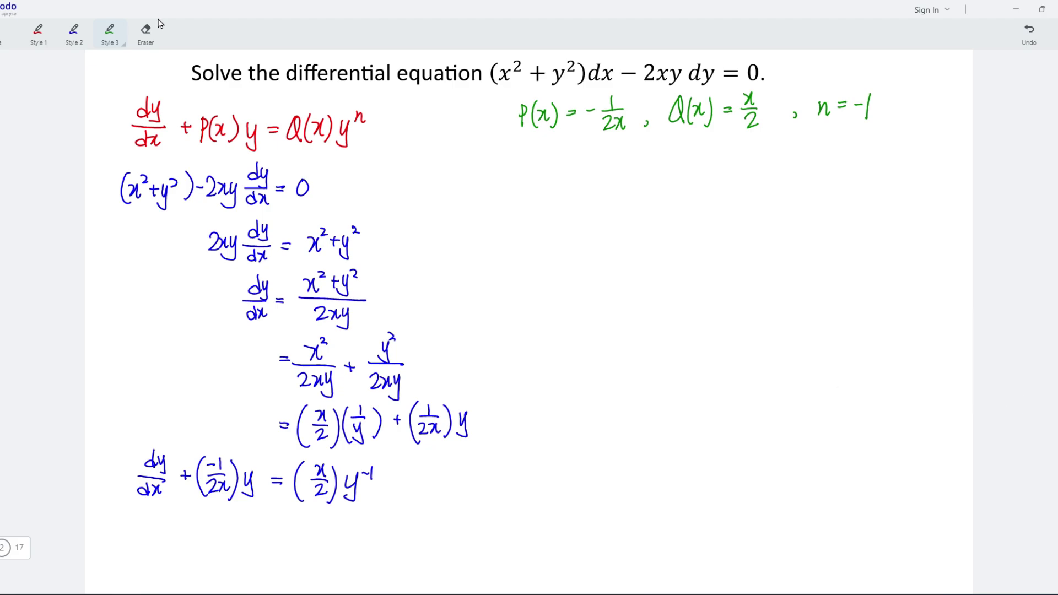
{"action": "mouse_move", "coordinate": [530, 158]}
{"action": "left_mouse_down"}
{"action": "mouse_move", "coordinate": [532, 172]}
{"action": "mouse_move", "coordinate": [550, 180]}
{"action": "left_mouse_up"}
{"action": "left_click_drag", "start_coordinate": [532, 183], "coordinate": [532, 198]}
{"action": "left_click_drag", "start_coordinate": [536, 188], "coordinate": [548, 196]}
{"action": "left_click_drag", "start_coordinate": [560, 178], "coordinate": [580, 193]}
{"action": "mouse_move", "coordinate": [588, 174]}
{"action": "left_mouse_down"}
{"action": "mouse_move", "coordinate": [599, 189]}
{"action": "mouse_move", "coordinate": [610, 177]}
{"action": "left_mouse_up"}
{"action": "mouse_move", "coordinate": [611, 169]}
{"action": "left_mouse_down"}
{"action": "mouse_move", "coordinate": [619, 195]}
{"action": "mouse_move", "coordinate": [634, 192]}
{"action": "mouse_move", "coordinate": [635, 177]}
{"action": "left_mouse_up"}
{"action": "mouse_move", "coordinate": [650, 166]}
{"action": "left_mouse_down"}
{"action": "mouse_move", "coordinate": [647, 189]}
{"action": "mouse_move", "coordinate": [658, 184]}
{"action": "left_mouse_up"}
{"action": "mouse_move", "coordinate": [662, 170]}
{"action": "left_mouse_down"}
{"action": "mouse_move", "coordinate": [654, 184]}
{"action": "mouse_move", "coordinate": [668, 191]}
{"action": "mouse_move", "coordinate": [710, 170]}
{"action": "left_mouse_up"}
{"action": "left_click_drag", "start_coordinate": [701, 174], "coordinate": [738, 197]}
{"action": "mouse_move", "coordinate": [742, 181]}
{"action": "left_mouse_down"}
{"action": "mouse_move", "coordinate": [748, 169]}
{"action": "mouse_move", "coordinate": [753, 182]}
{"action": "left_mouse_up"}
{"action": "left_click_drag", "start_coordinate": [756, 175], "coordinate": [770, 184]}
{"action": "mouse_move", "coordinate": [779, 159]}
{"action": "left_mouse_down"}
{"action": "mouse_move", "coordinate": [789, 175]}
{"action": "mouse_move", "coordinate": [777, 194]}
{"action": "mouse_move", "coordinate": [794, 179]}
{"action": "left_mouse_up"}
{"action": "left_click_drag", "start_coordinate": [802, 160], "coordinate": [814, 182]}
{"action": "left_click_drag", "start_coordinate": [817, 167], "coordinate": [830, 184]}
Write the substitution Let u = y^(1−n) = y^(1−(−1)) = y² in red between the two green lines.
{"action": "left_click", "coordinate": [38, 24]}
{"action": "mouse_move", "coordinate": [530, 132]}
{"action": "left_mouse_down"}
{"action": "mouse_move", "coordinate": [525, 152]}
{"action": "mouse_move", "coordinate": [543, 150]}
{"action": "left_mouse_up"}
{"action": "left_click_drag", "start_coordinate": [550, 134], "coordinate": [552, 150]}
{"action": "mouse_move", "coordinate": [570, 138]}
{"action": "left_mouse_down"}
{"action": "mouse_move", "coordinate": [579, 149]}
{"action": "mouse_move", "coordinate": [594, 139]}
{"action": "left_mouse_up"}
{"action": "mouse_move", "coordinate": [585, 144]}
{"action": "left_mouse_down"}
{"action": "mouse_move", "coordinate": [606, 149]}
{"action": "mouse_move", "coordinate": [600, 160]}
{"action": "mouse_move", "coordinate": [614, 146]}
{"action": "left_mouse_up"}
{"action": "left_click_drag", "start_coordinate": [617, 140], "coordinate": [651, 145]}
{"action": "mouse_move", "coordinate": [659, 138]}
{"action": "left_mouse_down"}
{"action": "mouse_move", "coordinate": [657, 160]}
{"action": "mouse_move", "coordinate": [697, 136]}
{"action": "left_mouse_up"}
{"action": "mouse_move", "coordinate": [700, 133]}
{"action": "left_mouse_down"}
{"action": "mouse_move", "coordinate": [709, 148]}
{"action": "mouse_move", "coordinate": [743, 147]}
{"action": "left_mouse_up"}
{"action": "left_click_drag", "start_coordinate": [749, 136], "coordinate": [736, 160]}
{"action": "left_click_drag", "start_coordinate": [751, 134], "coordinate": [756, 141]}
{"action": "mouse_move", "coordinate": [512, 110]}
{"action": "left_mouse_down"}
{"action": "mouse_move", "coordinate": [460, 133]}
{"action": "mouse_move", "coordinate": [508, 173]}
{"action": "left_mouse_up"}
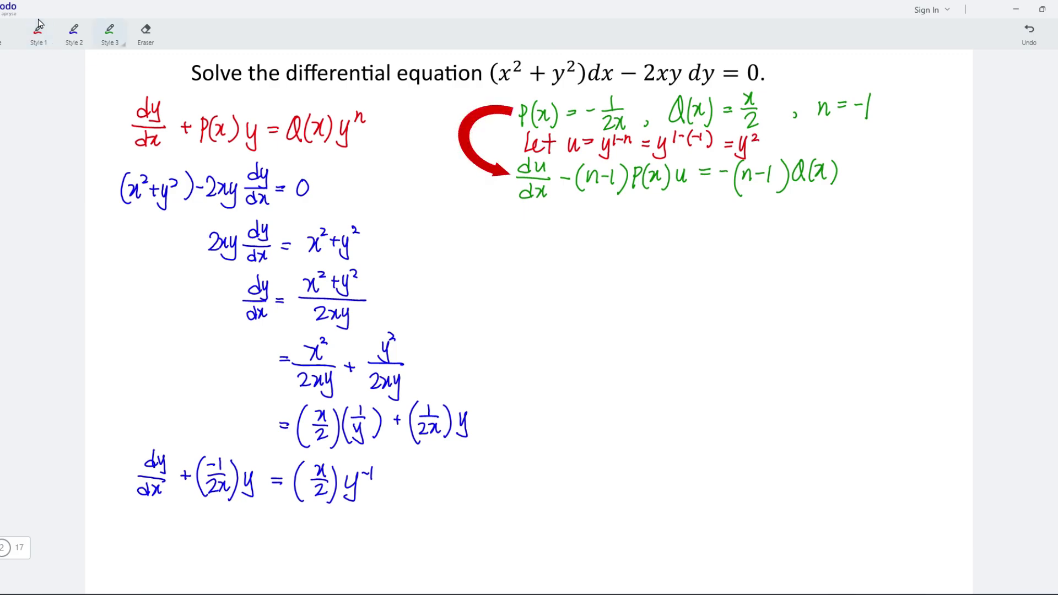
Substitute the values in green by writing du/dx − (−2)(−1/(2x))u = −(−2)(x/2).
{"action": "left_click_drag", "start_coordinate": [537, 213], "coordinate": [528, 232]}
{"action": "left_click_drag", "start_coordinate": [542, 221], "coordinate": [553, 239]}
{"action": "left_click_drag", "start_coordinate": [536, 242], "coordinate": [527, 258]}
{"action": "mouse_move", "coordinate": [542, 248]}
{"action": "left_mouse_down"}
{"action": "mouse_move", "coordinate": [549, 257]}
{"action": "mouse_move", "coordinate": [576, 238]}
{"action": "mouse_move", "coordinate": [587, 253]}
{"action": "mouse_move", "coordinate": [608, 237]}
{"action": "left_mouse_up"}
{"action": "left_click_drag", "start_coordinate": [610, 230], "coordinate": [621, 245]}
{"action": "mouse_move", "coordinate": [622, 222]}
{"action": "left_mouse_down"}
{"action": "mouse_move", "coordinate": [627, 256]}
{"action": "mouse_move", "coordinate": [639, 259]}
{"action": "mouse_move", "coordinate": [650, 233]}
{"action": "mouse_move", "coordinate": [678, 232]}
{"action": "left_mouse_up"}
{"action": "mouse_move", "coordinate": [655, 237]}
{"action": "left_mouse_down"}
{"action": "mouse_move", "coordinate": [657, 253]}
{"action": "mouse_move", "coordinate": [668, 252]}
{"action": "left_mouse_up"}
{"action": "mouse_move", "coordinate": [668, 238]}
{"action": "left_mouse_down"}
{"action": "mouse_move", "coordinate": [676, 252]}
{"action": "mouse_move", "coordinate": [666, 252]}
{"action": "left_mouse_up"}
{"action": "mouse_move", "coordinate": [683, 221]}
{"action": "left_mouse_down"}
{"action": "mouse_move", "coordinate": [683, 259]}
{"action": "mouse_move", "coordinate": [731, 234]}
{"action": "left_mouse_up"}
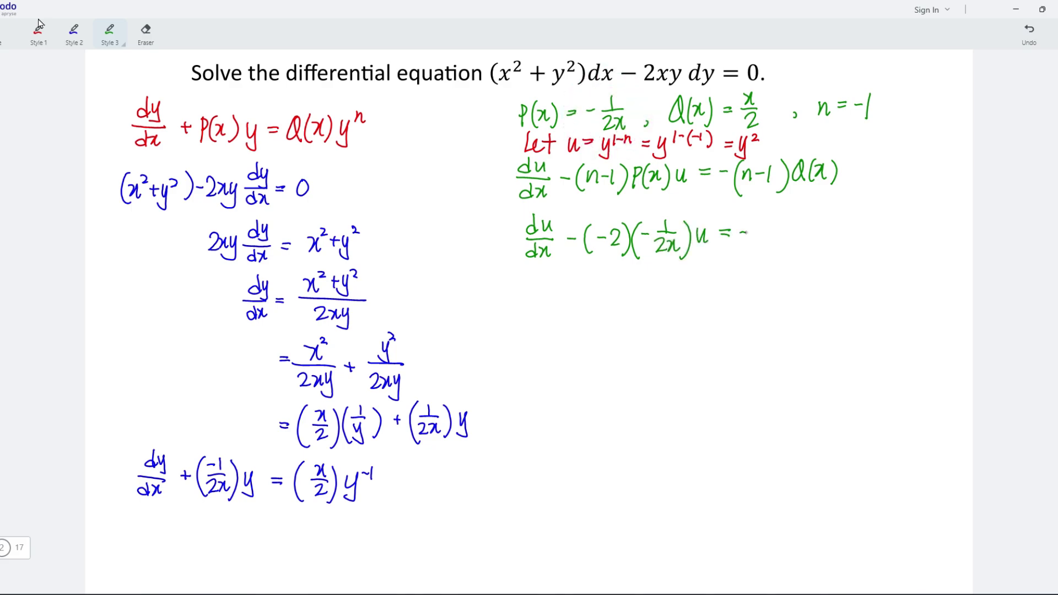
{"action": "mouse_move", "coordinate": [760, 218]}
{"action": "left_mouse_down"}
{"action": "mouse_move", "coordinate": [754, 256]}
{"action": "mouse_move", "coordinate": [770, 235]}
{"action": "left_mouse_up"}
{"action": "left_click_drag", "start_coordinate": [772, 227], "coordinate": [786, 256]}
{"action": "mouse_move", "coordinate": [808, 218]}
{"action": "left_mouse_down"}
{"action": "mouse_move", "coordinate": [805, 259]}
{"action": "mouse_move", "coordinate": [816, 231]}
{"action": "mouse_move", "coordinate": [826, 232]}
{"action": "left_mouse_up"}
{"action": "mouse_move", "coordinate": [813, 237]}
{"action": "left_mouse_down"}
{"action": "mouse_move", "coordinate": [829, 236]}
{"action": "mouse_move", "coordinate": [829, 252]}
{"action": "left_mouse_up"}
{"action": "left_click_drag", "start_coordinate": [837, 220], "coordinate": [834, 256]}
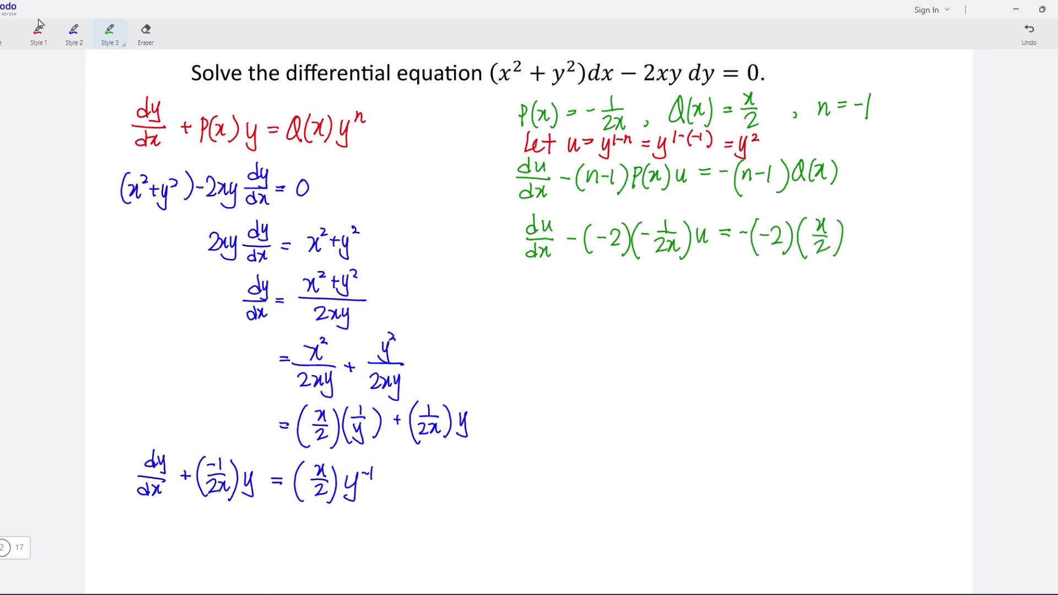
Write the simplified linear equation du/dx − (1/x)u = x in green on the next line.
{"action": "mouse_move", "coordinate": [546, 279]}
{"action": "left_mouse_down"}
{"action": "mouse_move", "coordinate": [545, 296]}
{"action": "mouse_move", "coordinate": [559, 300]}
{"action": "left_mouse_up"}
{"action": "mouse_move", "coordinate": [543, 306]}
{"action": "left_mouse_down"}
{"action": "mouse_move", "coordinate": [540, 323]}
{"action": "mouse_move", "coordinate": [559, 320]}
{"action": "mouse_move", "coordinate": [579, 299]}
{"action": "left_mouse_up"}
{"action": "left_click_drag", "start_coordinate": [593, 284], "coordinate": [590, 318]}
{"action": "left_click_drag", "start_coordinate": [608, 287], "coordinate": [617, 298]}
{"action": "left_click_drag", "start_coordinate": [600, 305], "coordinate": [604, 316]}
{"action": "mouse_move", "coordinate": [619, 285]}
{"action": "left_mouse_down"}
{"action": "mouse_move", "coordinate": [626, 318]}
{"action": "mouse_move", "coordinate": [651, 308]}
{"action": "left_mouse_up"}
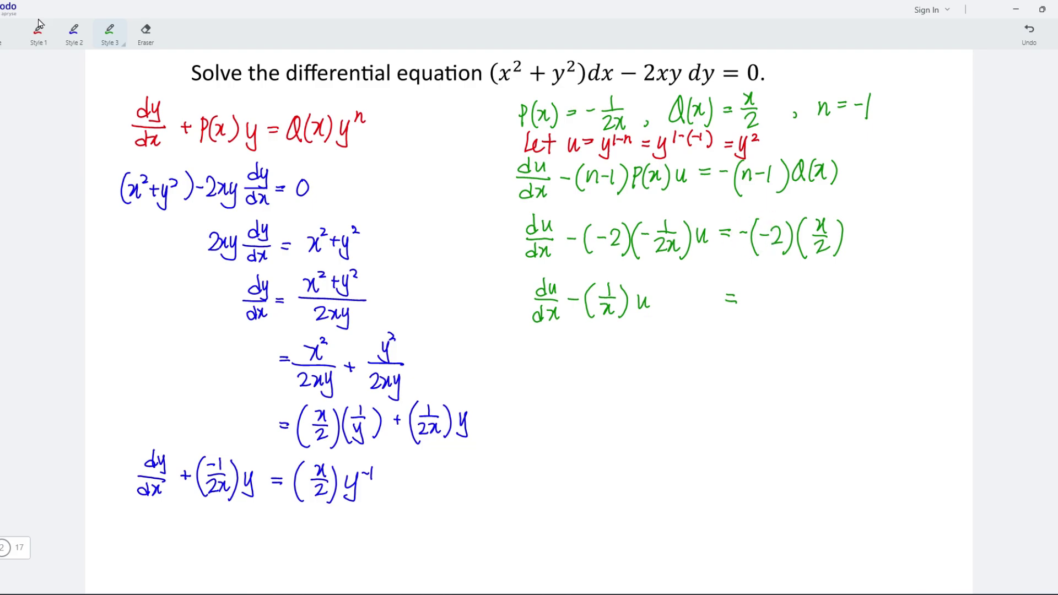
{"action": "left_click_drag", "start_coordinate": [748, 293], "coordinate": [749, 307]}
{"action": "left_click_drag", "start_coordinate": [764, 292], "coordinate": [763, 307]}
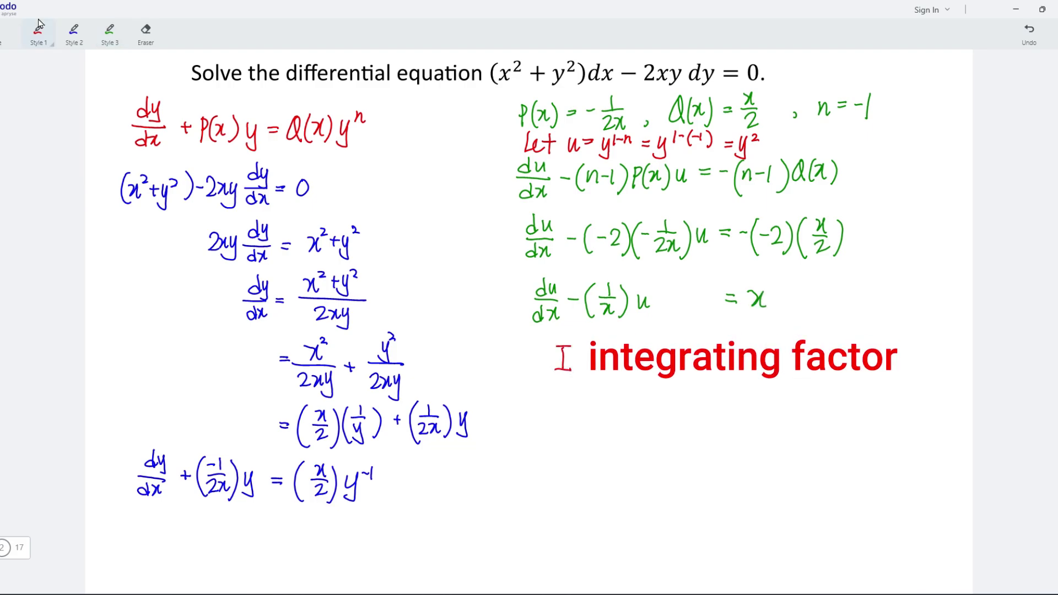
Write the integrating factor I = e^(∫−(1/x)dx) = e^(−ln x) = 1/x in red and multiply the linear equation by it in blue.
{"action": "left_click_drag", "start_coordinate": [587, 353], "coordinate": [599, 353]}
{"action": "left_click_drag", "start_coordinate": [586, 359], "coordinate": [600, 358]}
{"action": "left_click_drag", "start_coordinate": [613, 365], "coordinate": [626, 368]}
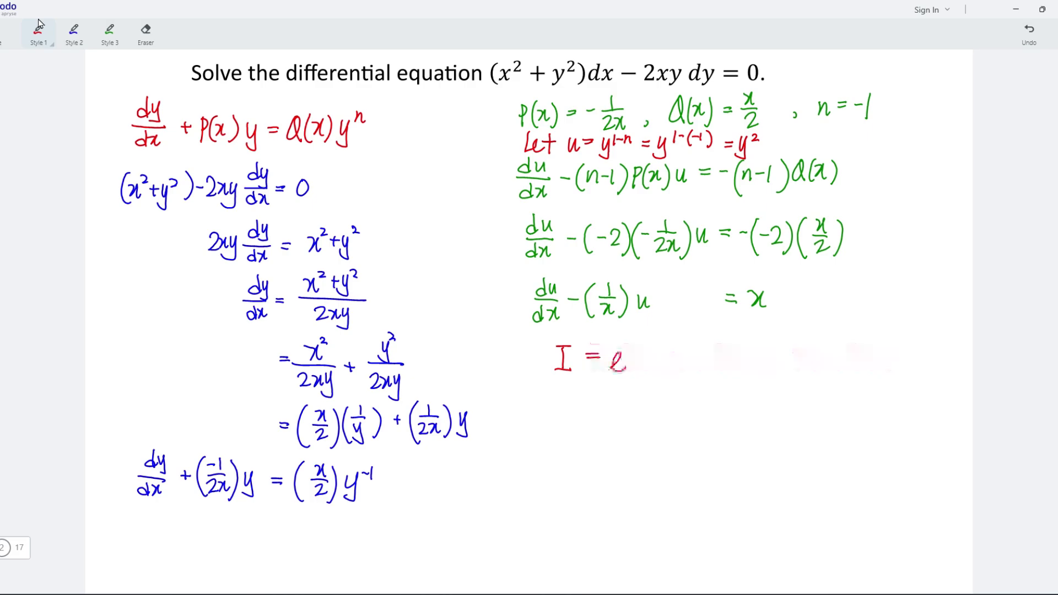
{"action": "left_click_drag", "start_coordinate": [639, 326], "coordinate": [633, 349]}
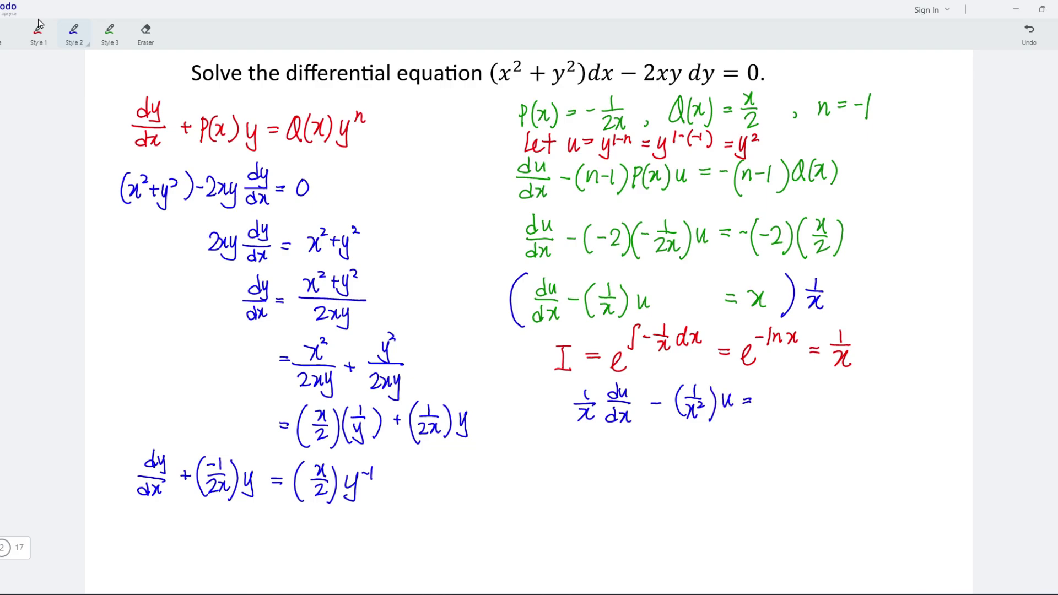
Bracket the multiplied equation and append dx in red, and write (1/x)du + u(−(1/x²)dx) = dx in green below.
{"action": "left_click", "coordinate": [39, 25]}
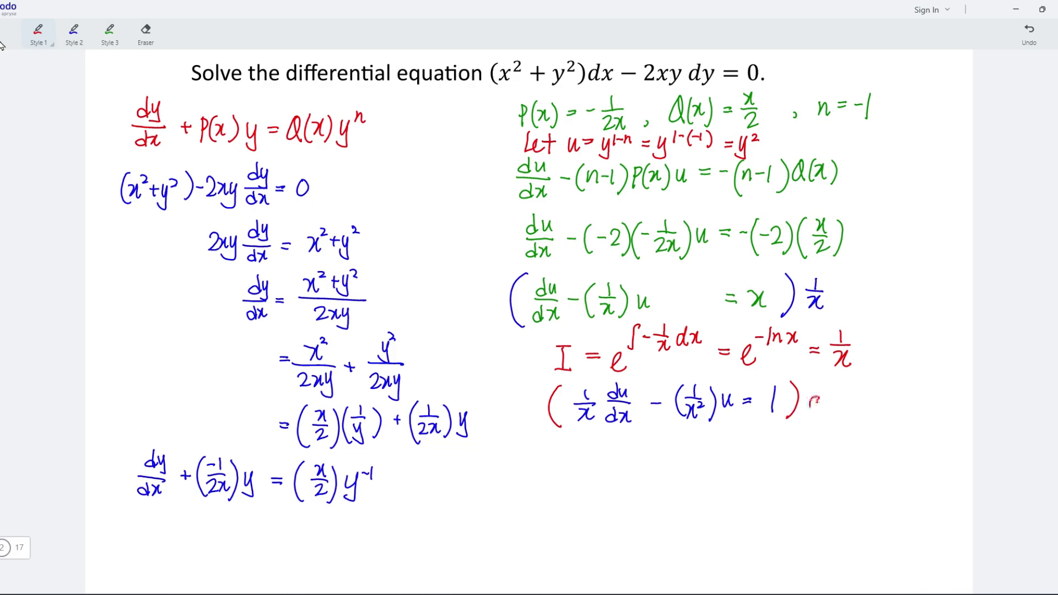
{"action": "left_click", "coordinate": [110, 35]}
{"action": "left_click_drag", "start_coordinate": [595, 448], "coordinate": [604, 460]}
{"action": "mouse_move", "coordinate": [587, 469]}
{"action": "left_mouse_down"}
{"action": "mouse_move", "coordinate": [586, 479]}
{"action": "mouse_move", "coordinate": [625, 473]}
{"action": "left_mouse_up"}
{"action": "left_click_drag", "start_coordinate": [629, 460], "coordinate": [636, 470]}
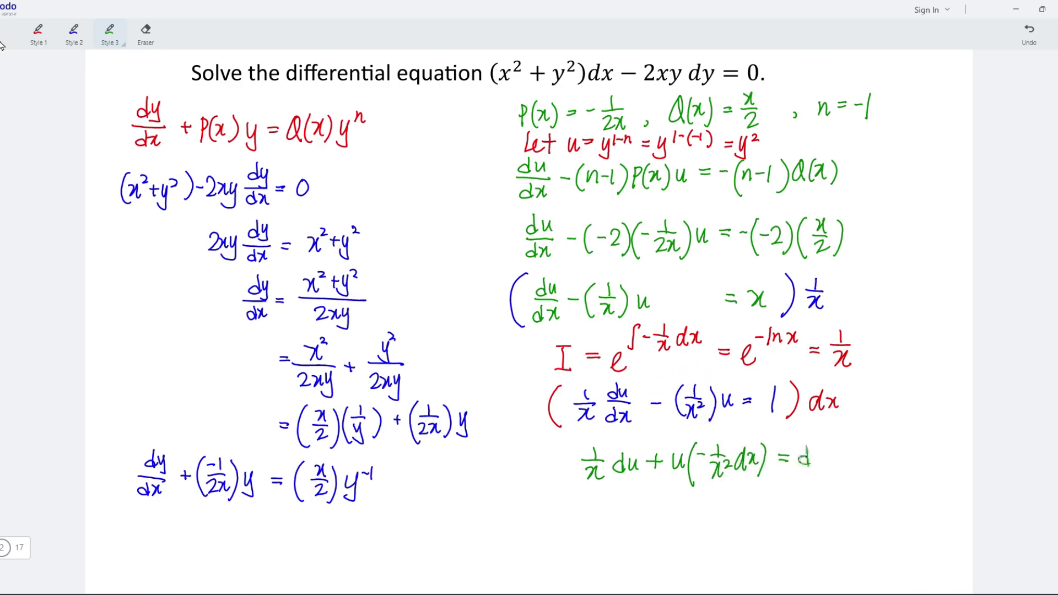
Draw red product-rule arrows linking the left-hand terms and write d/dx((1/x)·u) = dx in red below.
{"action": "left_click", "coordinate": [31, 22]}
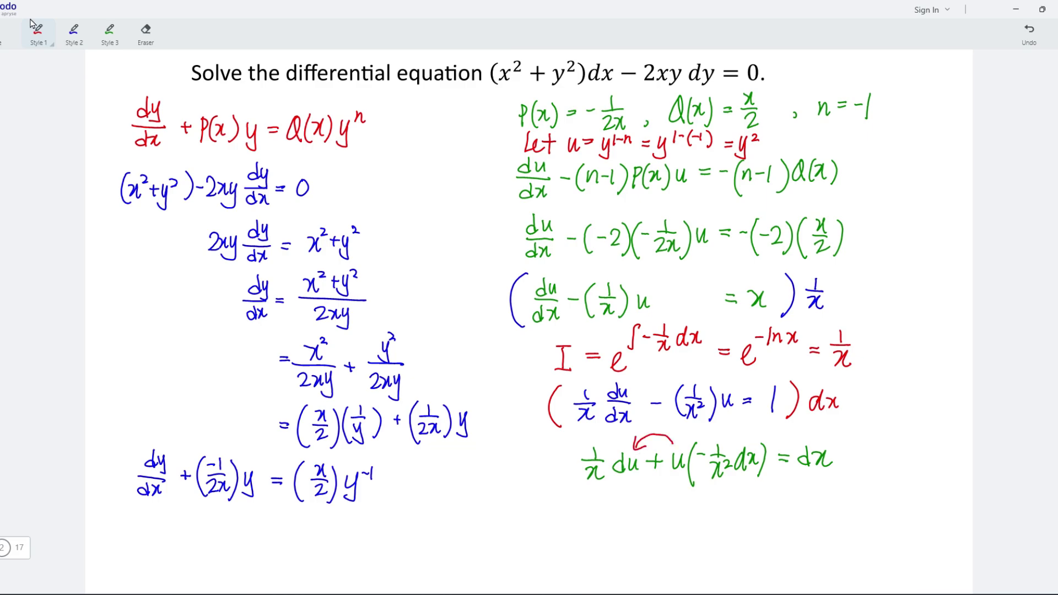
{"action": "mouse_move", "coordinate": [611, 487]}
{"action": "left_mouse_down"}
{"action": "mouse_move", "coordinate": [660, 496]}
{"action": "mouse_move", "coordinate": [688, 485]}
{"action": "mouse_move", "coordinate": [683, 498]}
{"action": "left_mouse_up"}
{"action": "left_click_drag", "start_coordinate": [664, 521], "coordinate": [672, 534]}
{"action": "left_click_drag", "start_coordinate": [658, 543], "coordinate": [662, 550]}
{"action": "left_click_drag", "start_coordinate": [664, 543], "coordinate": [673, 551]}
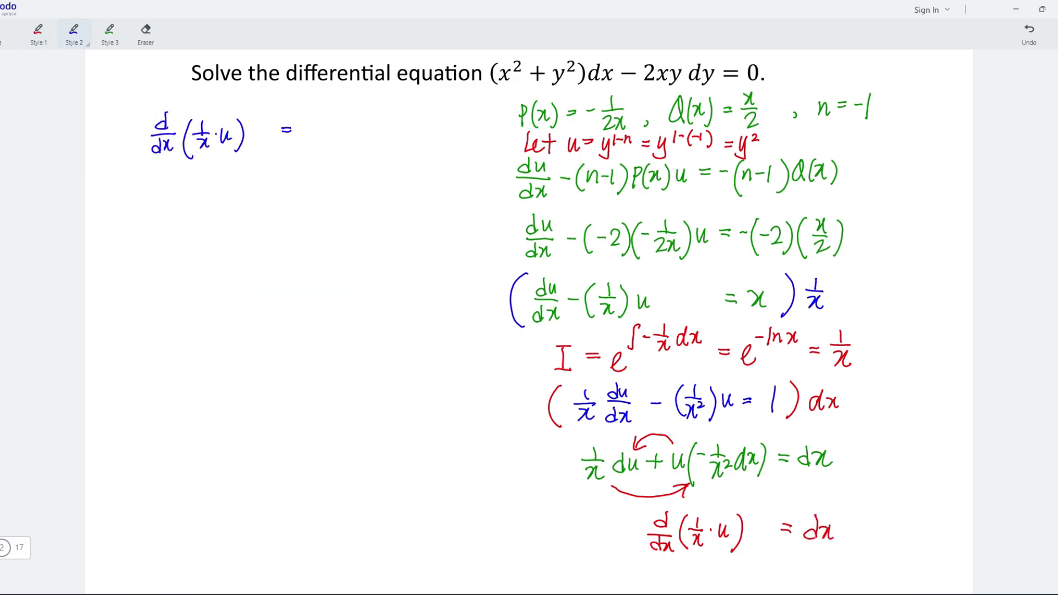
Integrate both sides, multiply by x, and write the solution y² = x(x + C), y = √x √(x + C) in blue.
{"action": "left_click", "coordinate": [55, 23]}
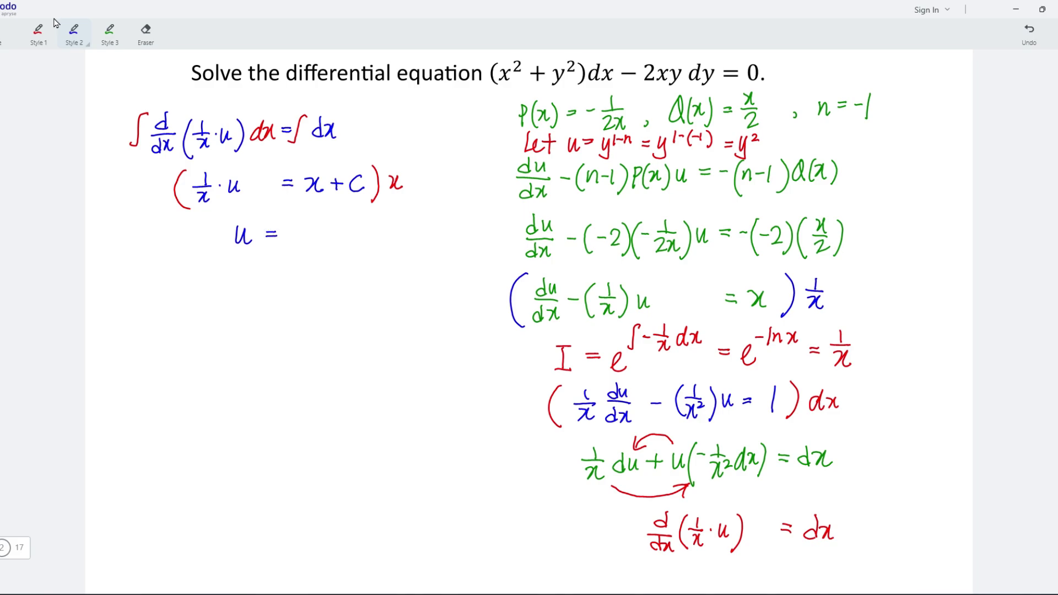
{"action": "left_click_drag", "start_coordinate": [347, 233], "coordinate": [359, 232]}
{"action": "mouse_move", "coordinate": [353, 228]}
{"action": "left_mouse_down"}
{"action": "mouse_move", "coordinate": [352, 240]}
{"action": "mouse_move", "coordinate": [384, 249]}
{"action": "left_mouse_up"}
{"action": "mouse_move", "coordinate": [239, 230]}
{"action": "left_mouse_down"}
{"action": "mouse_move", "coordinate": [246, 240]}
{"action": "mouse_move", "coordinate": [229, 257]}
{"action": "mouse_move", "coordinate": [256, 231]}
{"action": "left_mouse_up"}
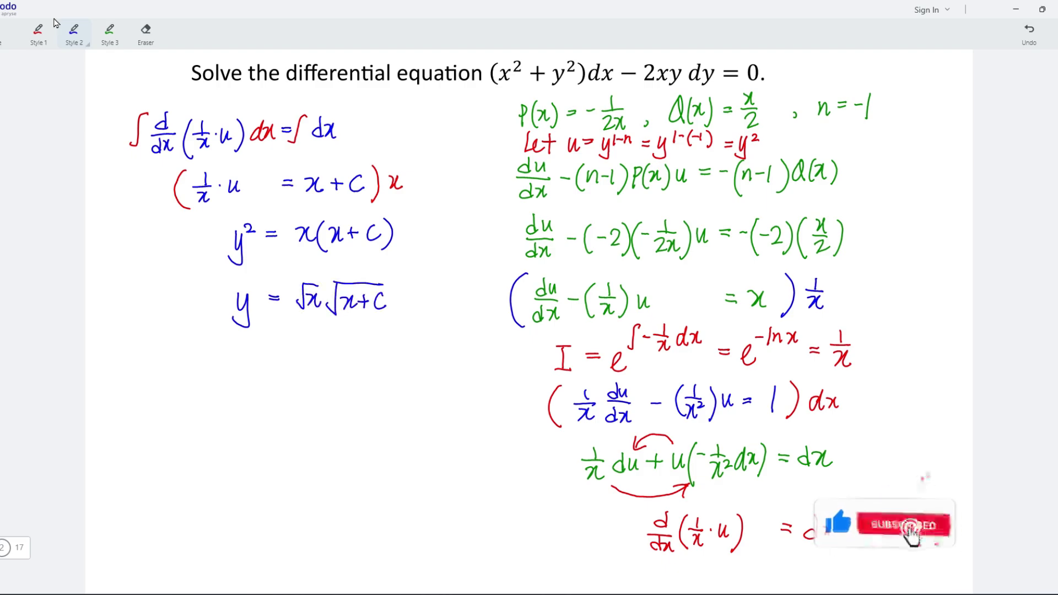
{"action": "left_click", "coordinate": [54, 23]}
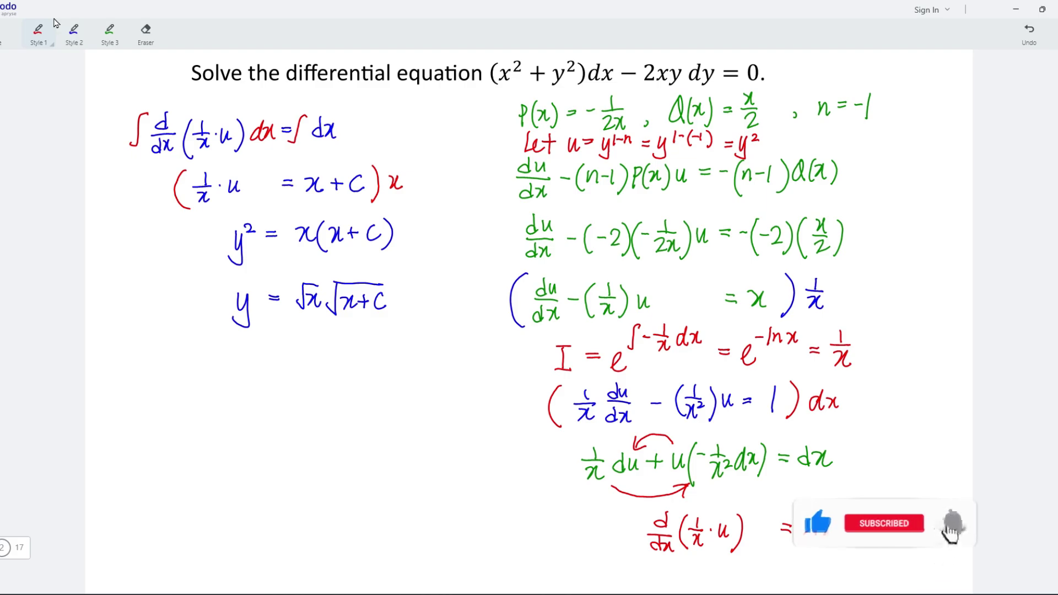